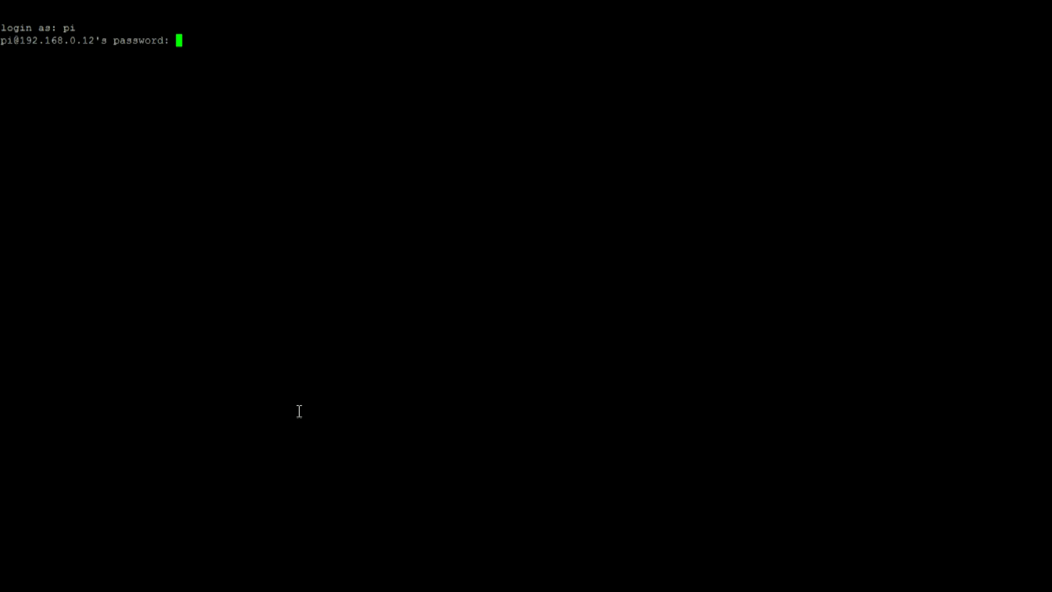
{"action": "key", "text": "Return"}
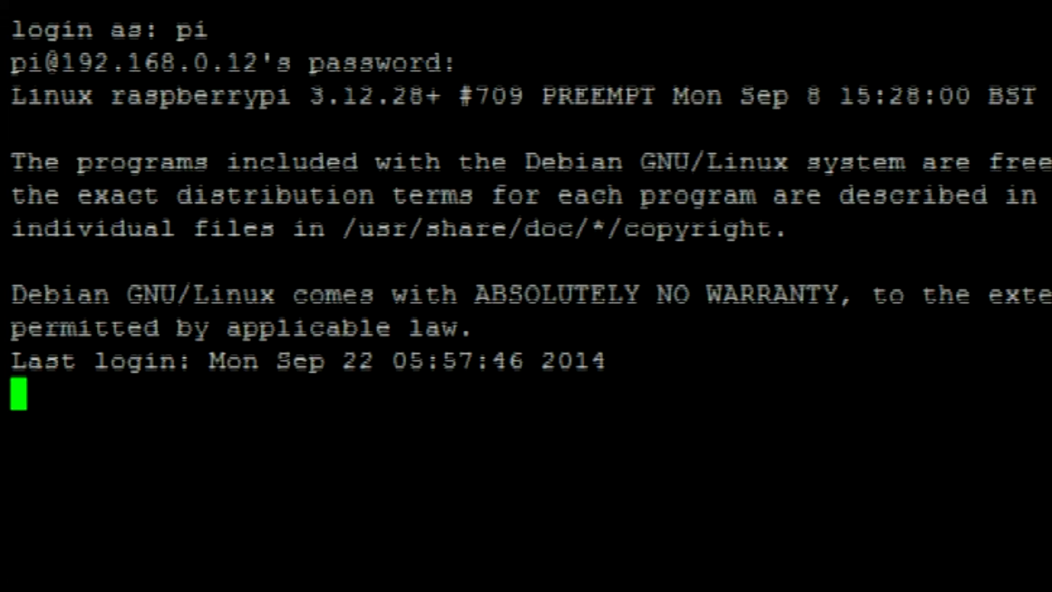
{"action": "type", "text": "sudo apt-get install mumble-server"}
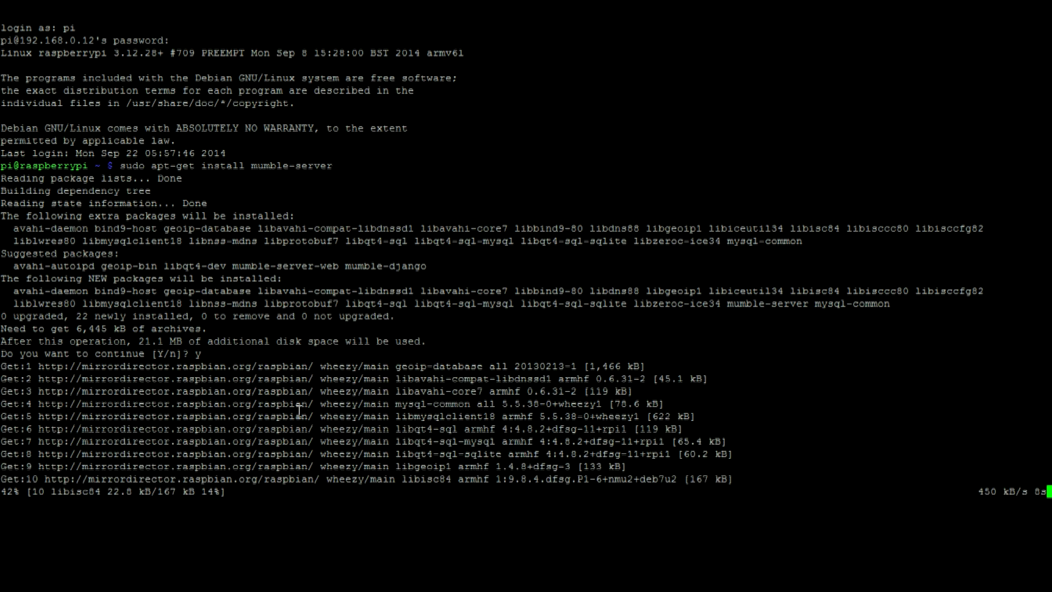
{"action": "type", "text": "mumble-server"}
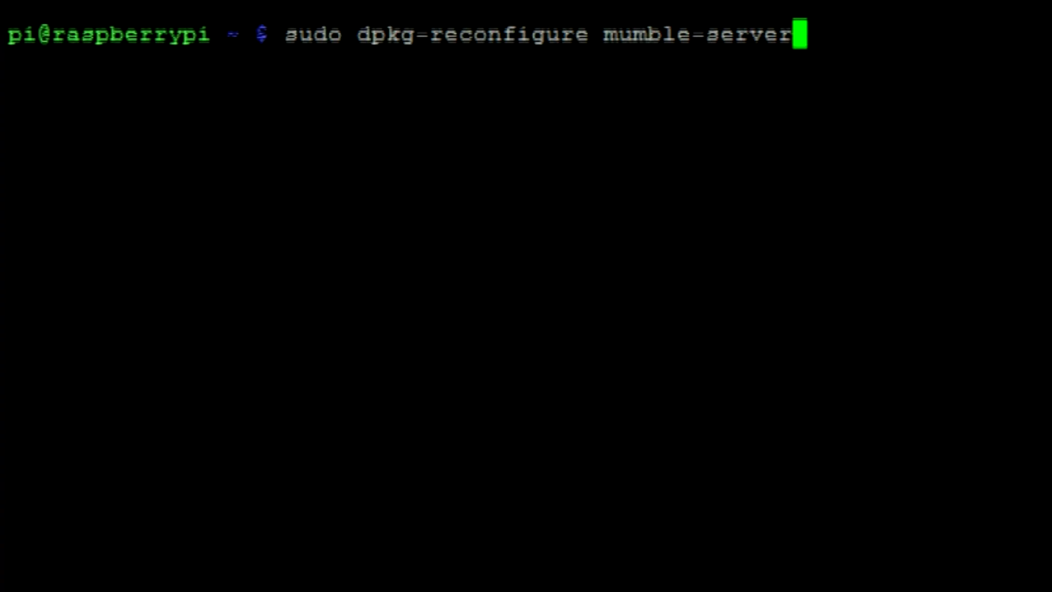
Run dpkg-reconfigure mumble-server, enabling autostart on boot and higher process priority.
{"action": "key", "text": "Return"}
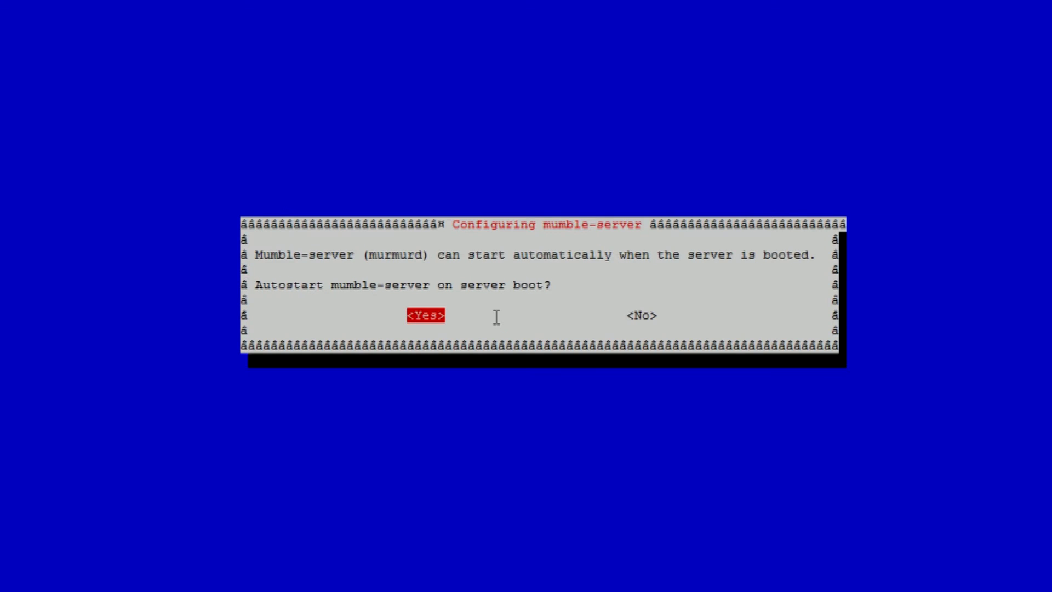
{"action": "key", "text": "Return"}
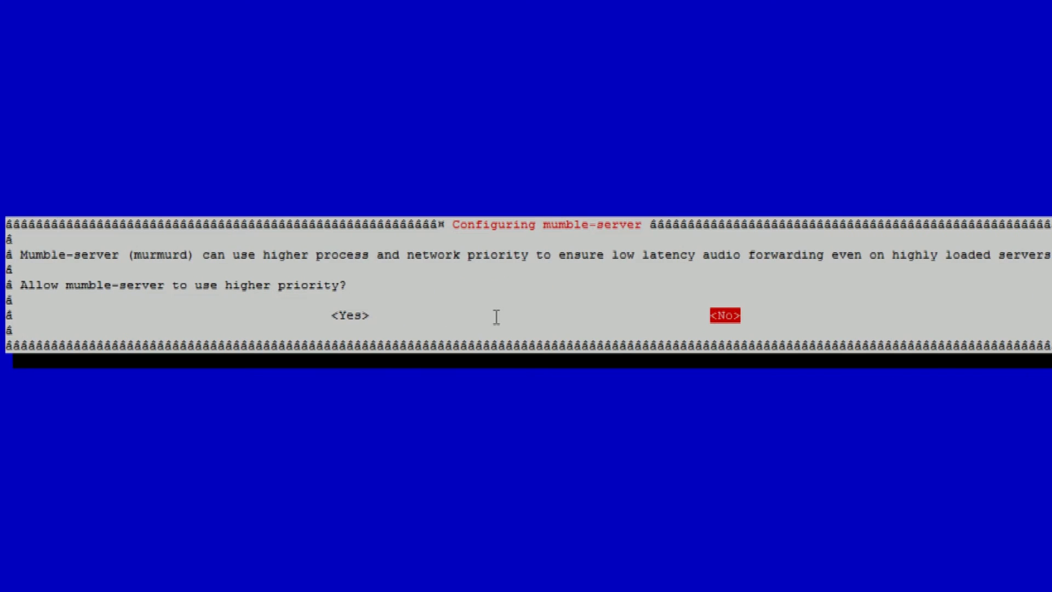
{"action": "key", "text": "Left"}
{"action": "key", "text": "Return"}
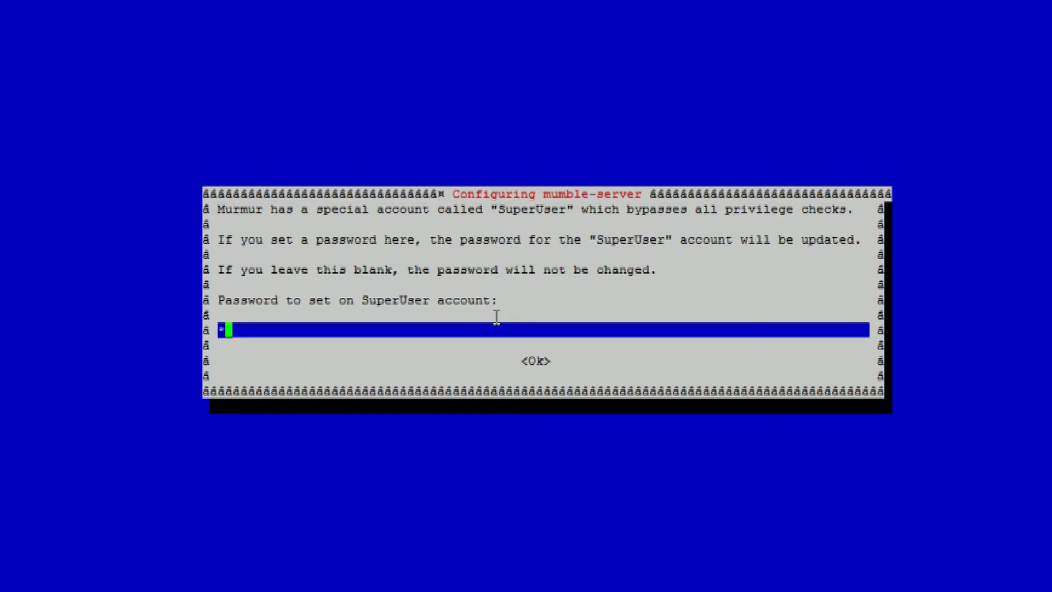
Submit the SuperUser password to finish the mumble-server reconfiguration.
{"action": "key", "text": "Return"}
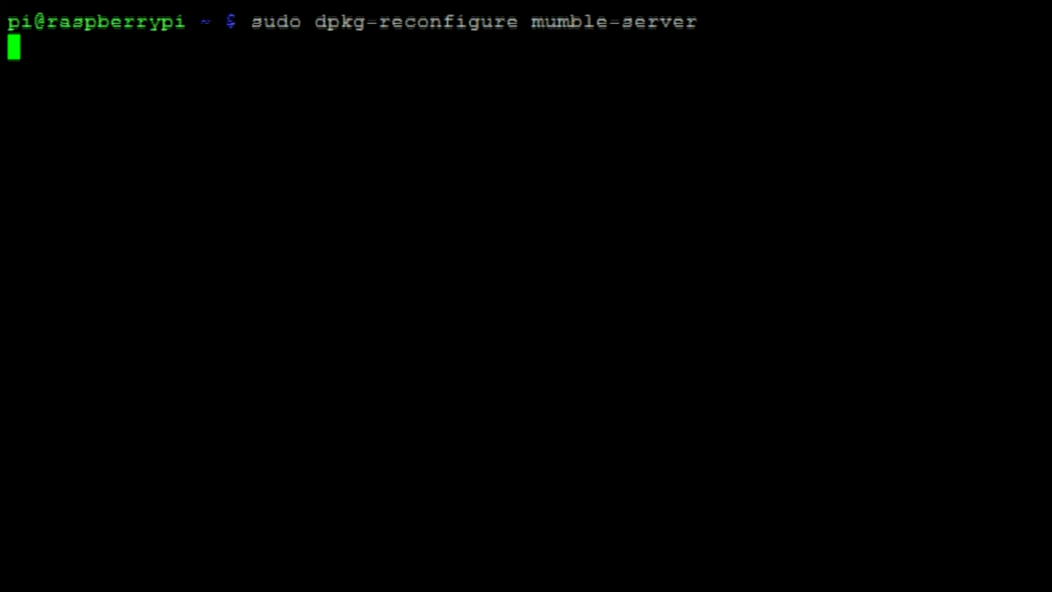